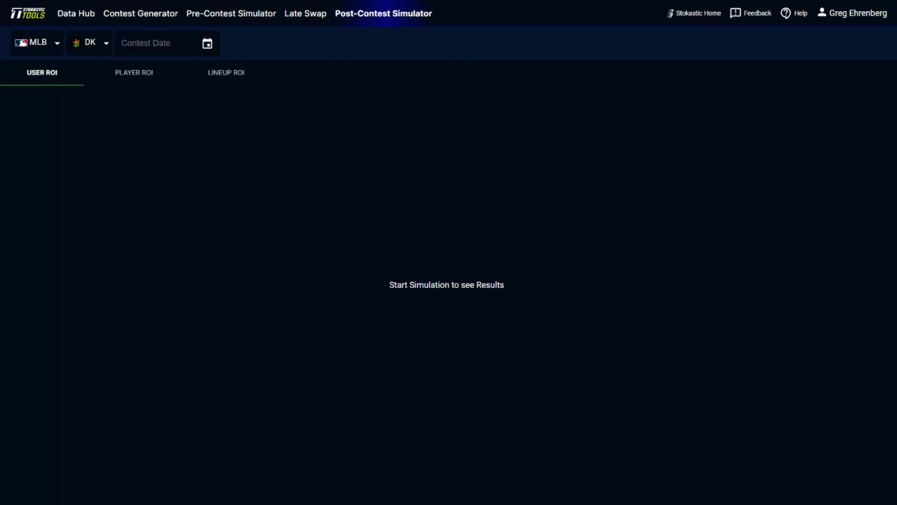
- Set date 06/23/2024 and the MLB $75K MEGA mini-MAX contest, with the presenter's own account as user
left_click(144, 43)
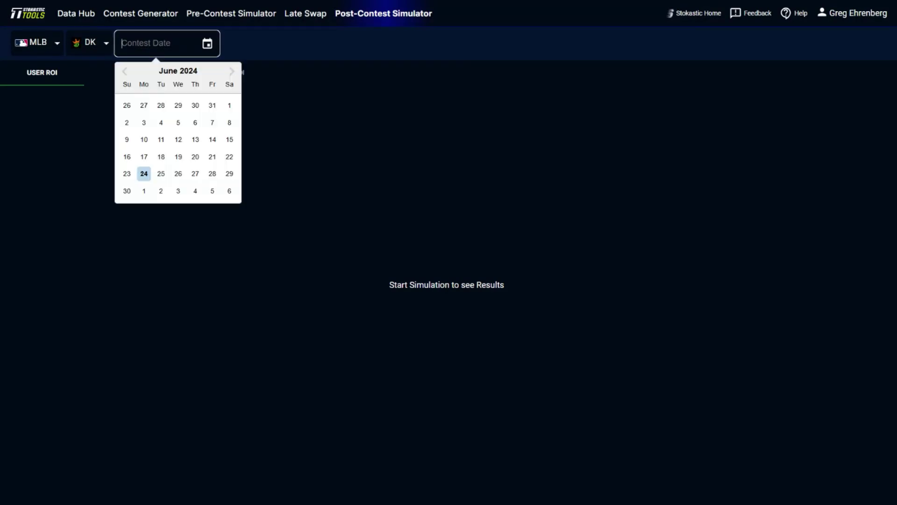
left_click(126, 174)
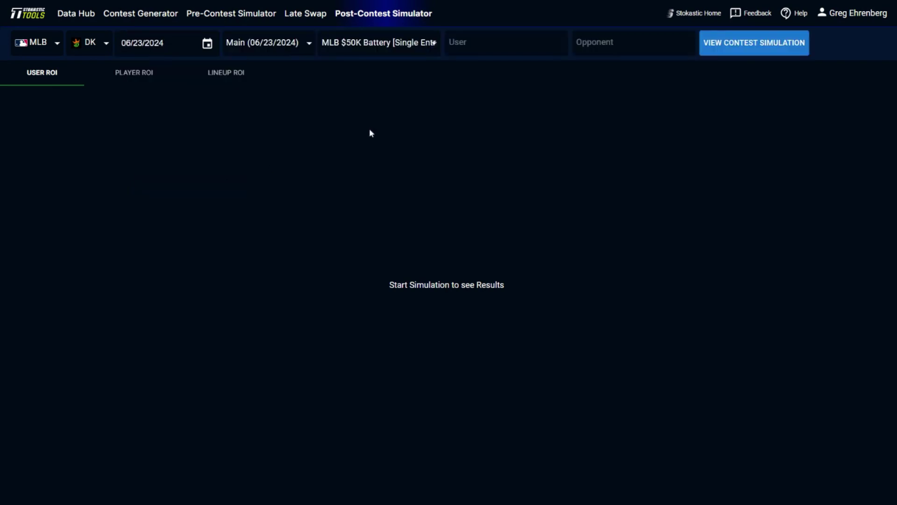
left_click(390, 43)
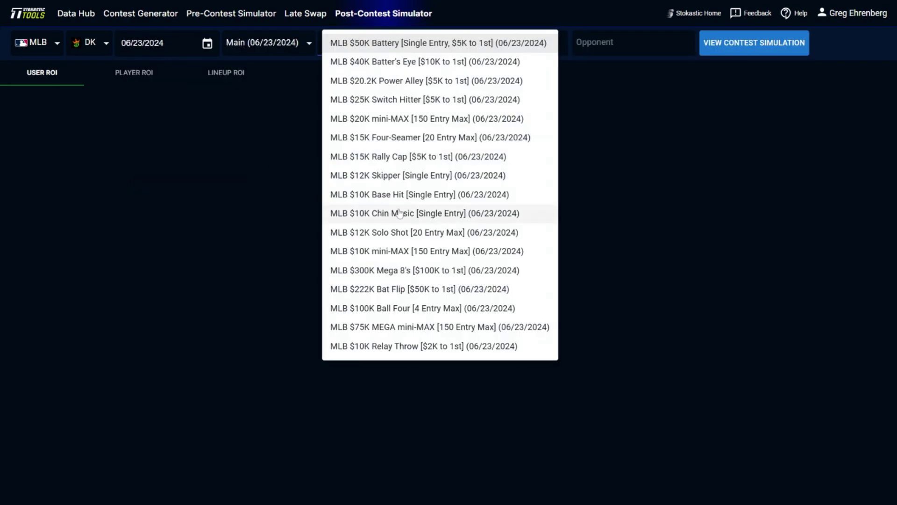
left_click(404, 329)
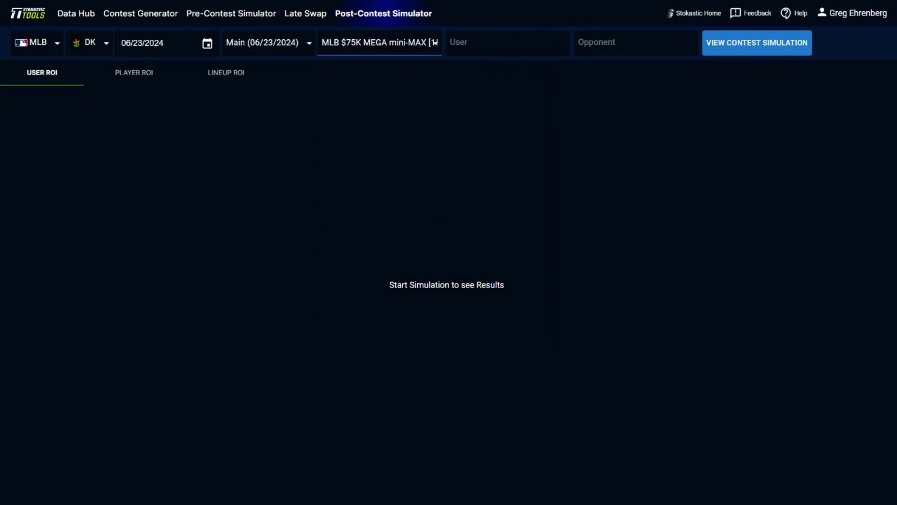
left_click(458, 42)
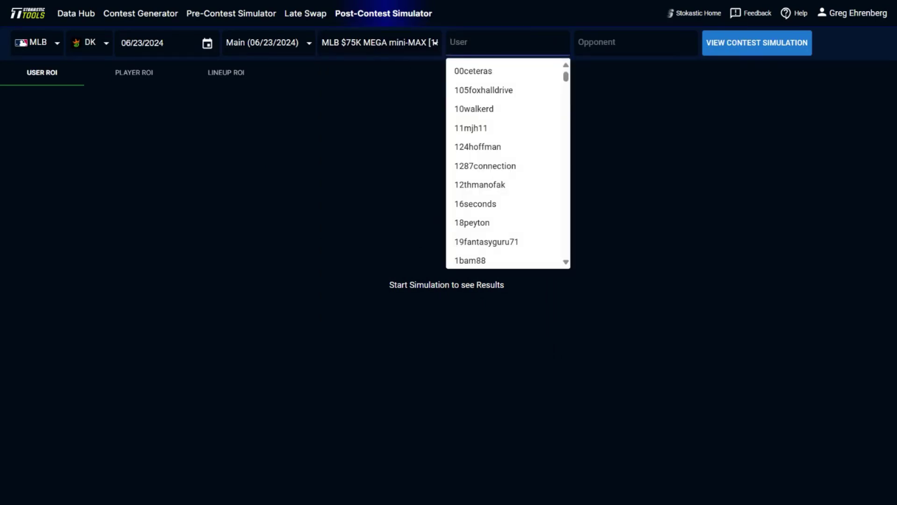
type("geh")
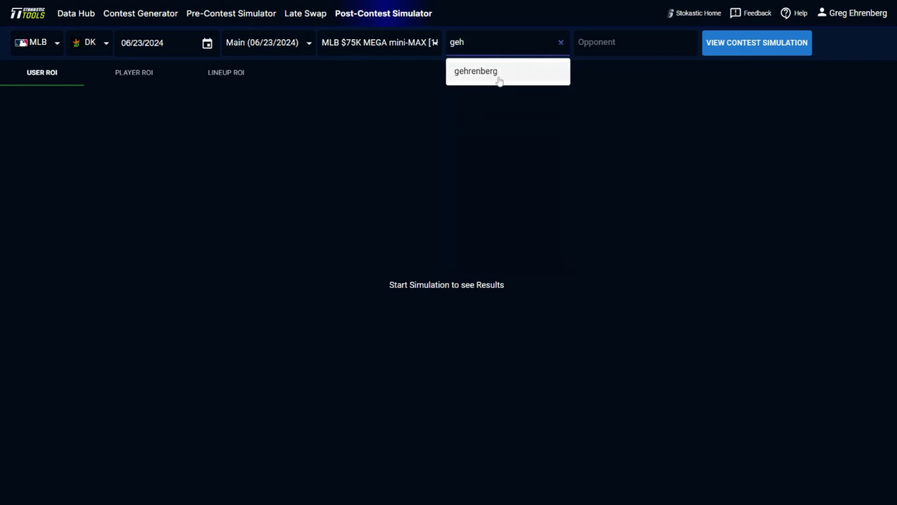
left_click(498, 80)
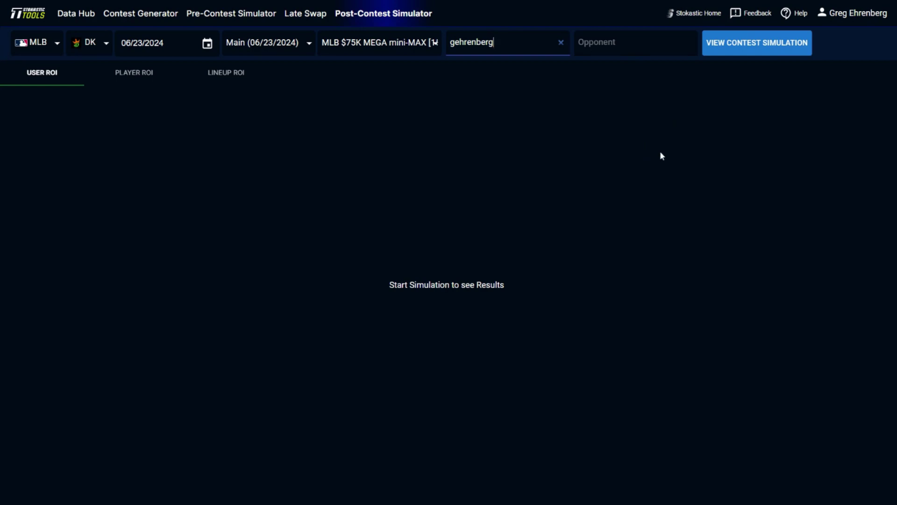
- Run the contest simulation to load User ROI for all 5308 entrants
left_click(724, 53)
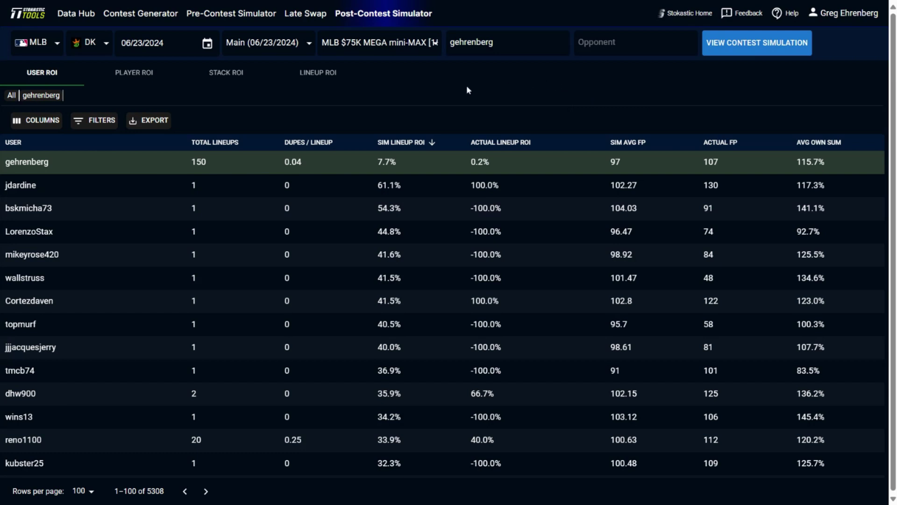
- Show Player ROI with the user's exposure columns, sorted by simulated player ROI descending
left_click(144, 75)
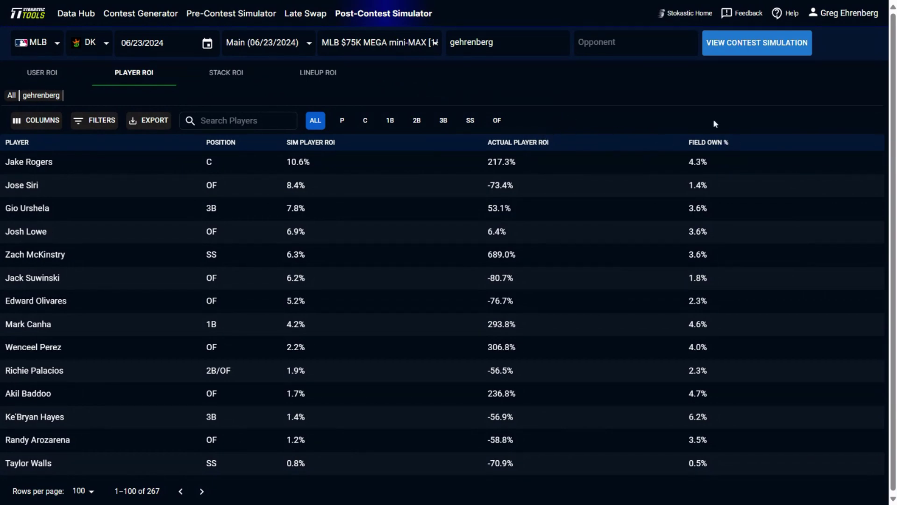
left_click(47, 96)
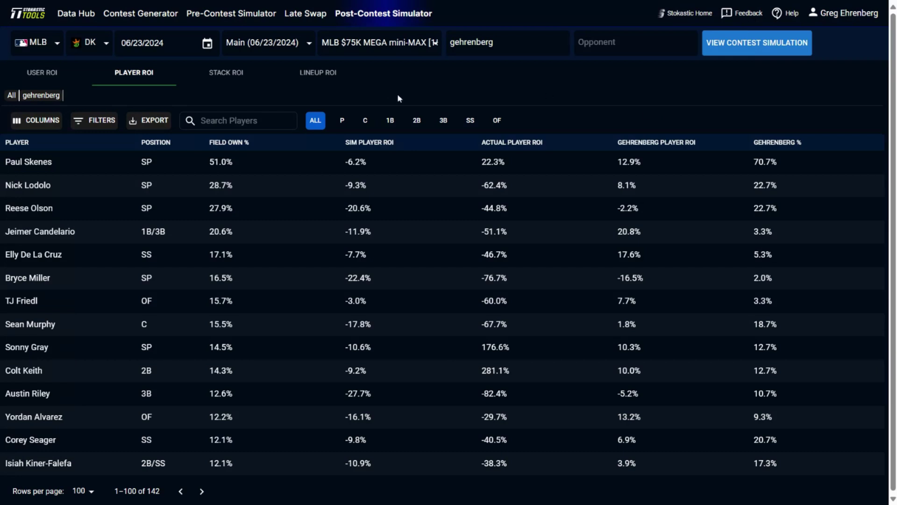
left_click(387, 143)
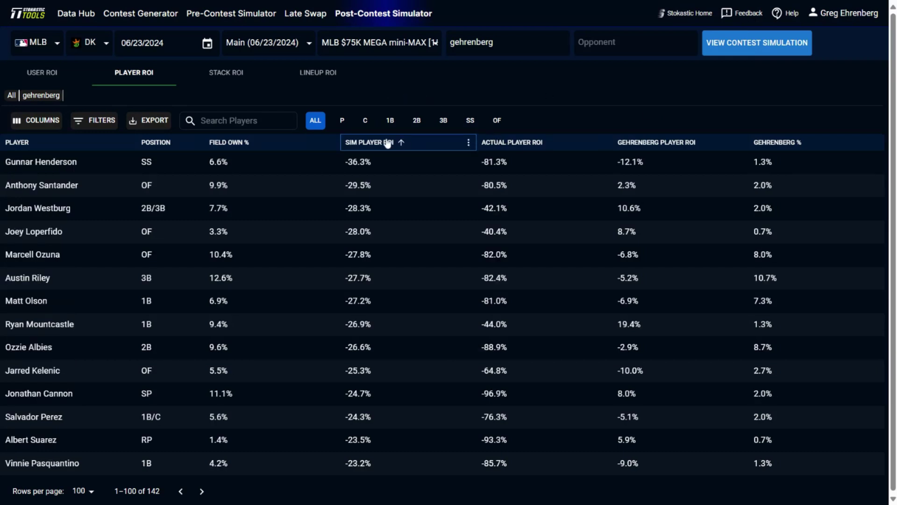
left_click(387, 143)
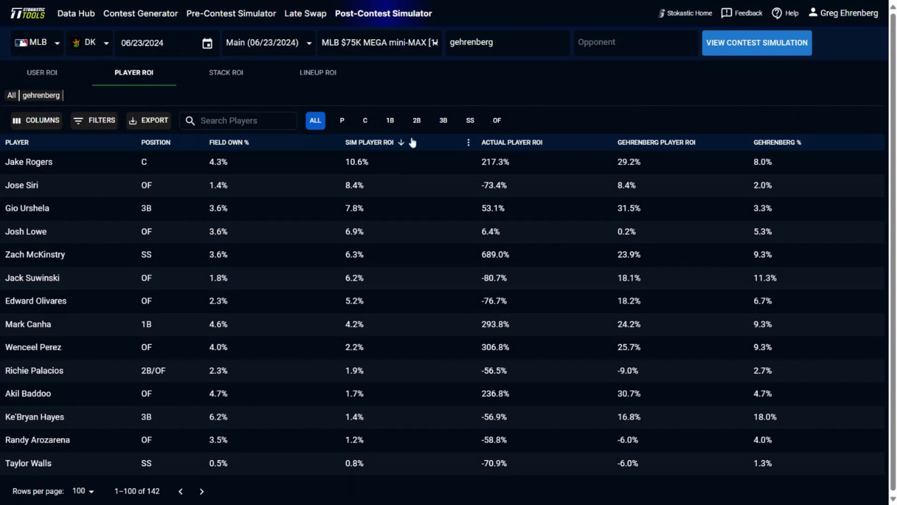
- Filter players to OF, SS and 3B in turn, then bring up the team Stack ROI results
left_click(496, 122)
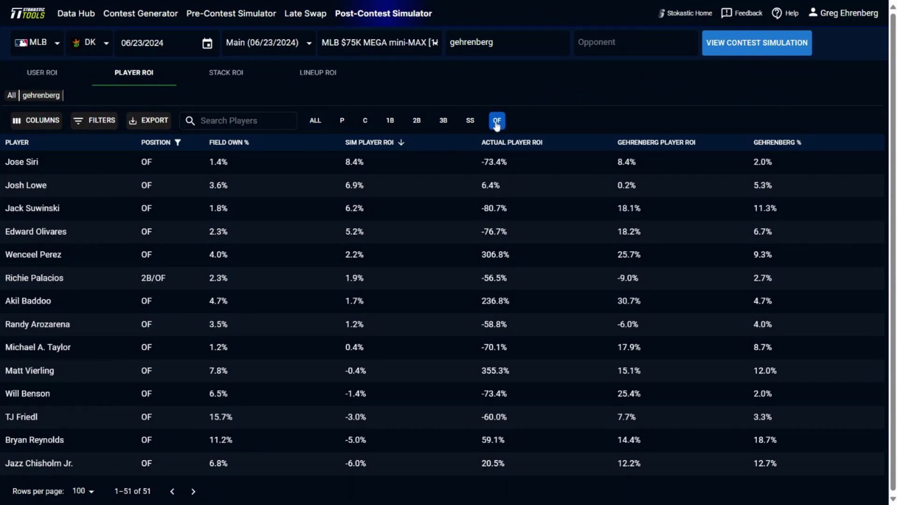
left_click(469, 122)
left_click(449, 122)
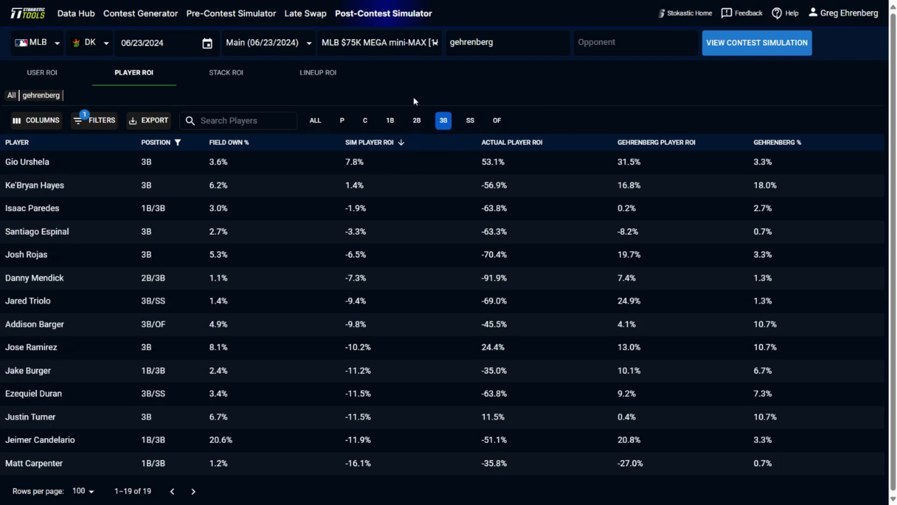
left_click(229, 74)
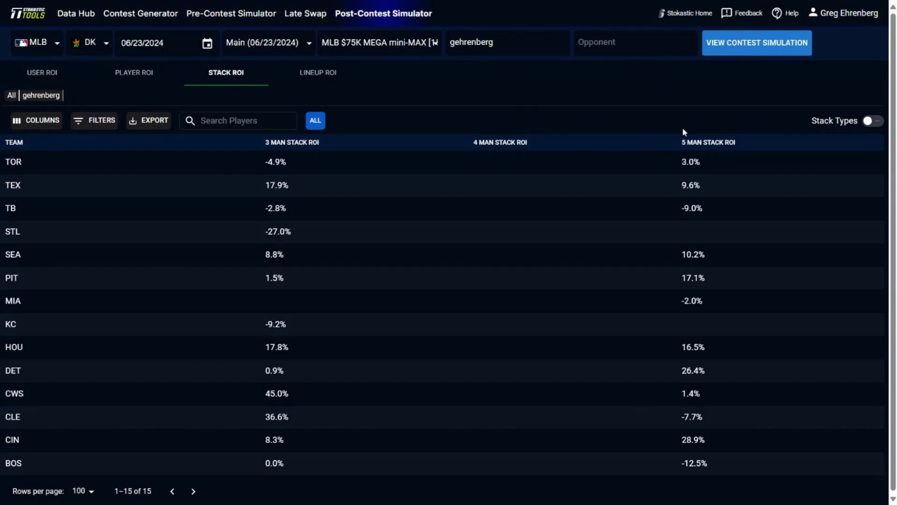
- Rank teams by 5-man stack ROI, then break ROI down into 5:3, 5:2:1 and 5:1:1:1 stack types
left_click(696, 141)
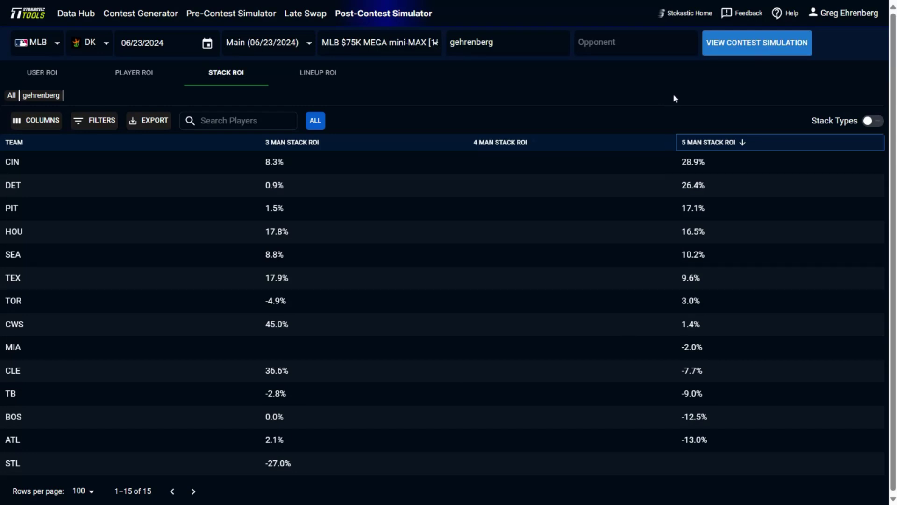
left_click(872, 121)
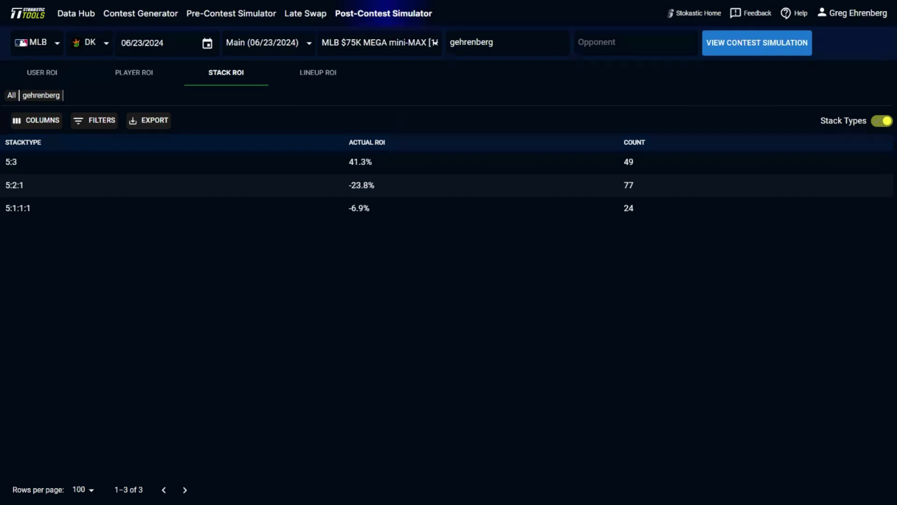
- Sort stack types by actual ROI, then return to the per-team stack ROI table
left_click(379, 142)
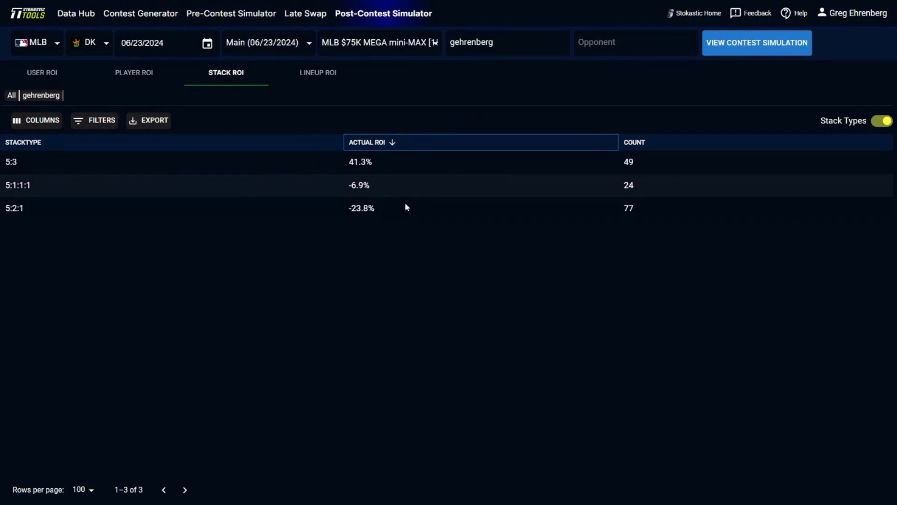
left_click(877, 121)
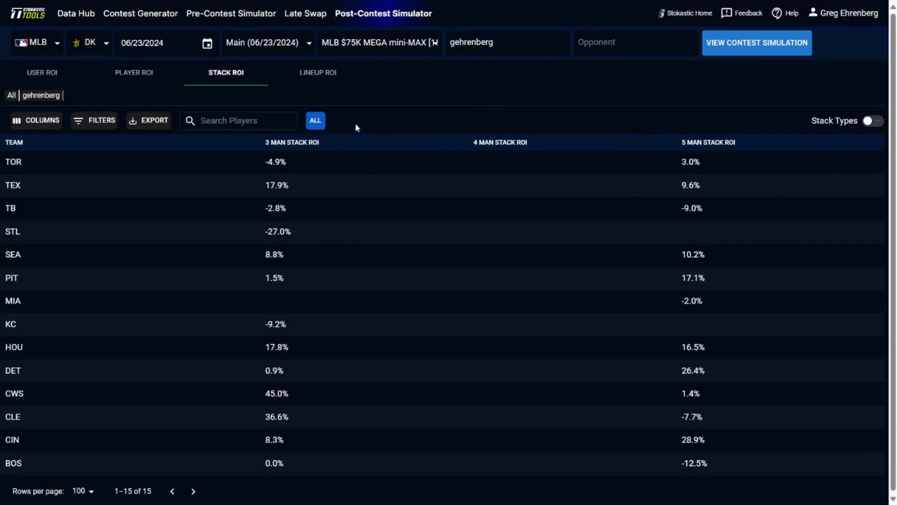
left_click(11, 95)
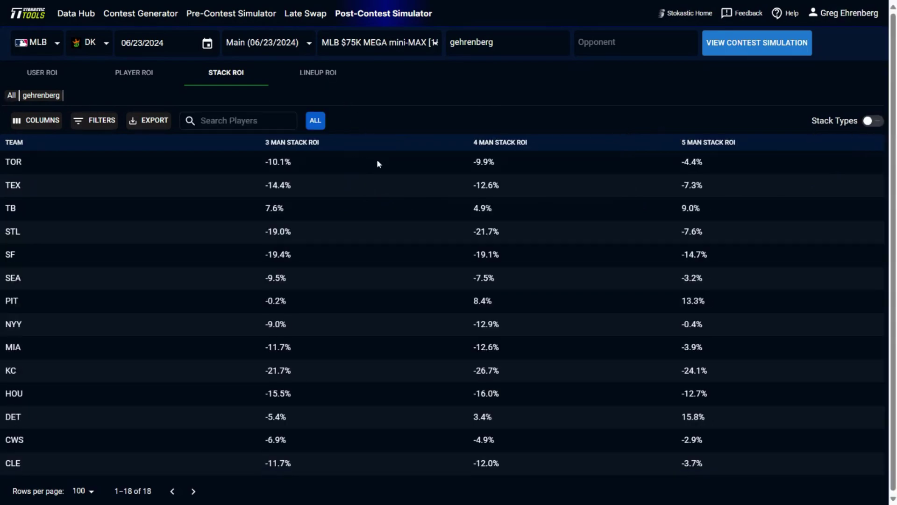
left_click(703, 143)
left_click(703, 144)
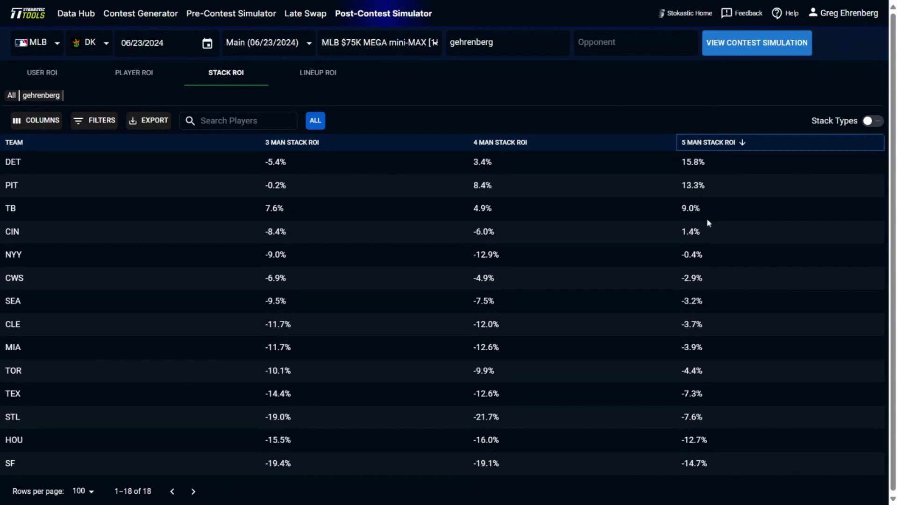
scroll(775, 343, "down", 2)
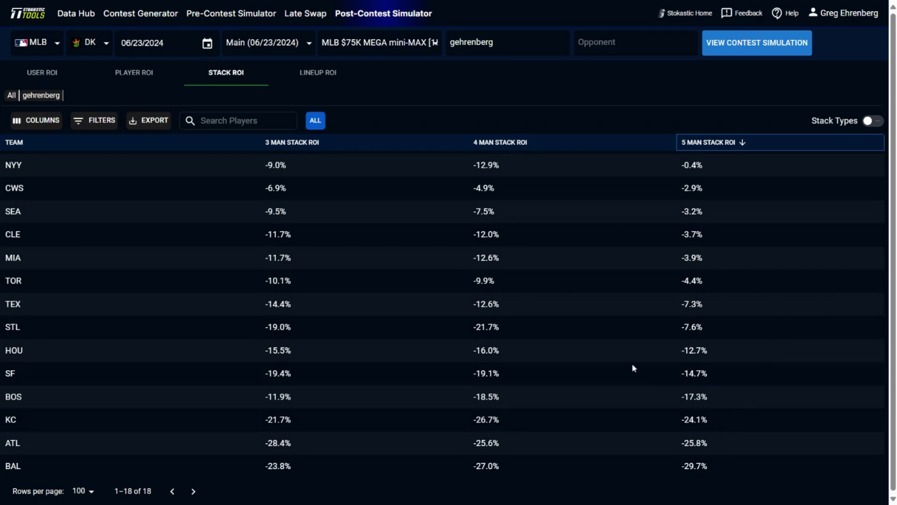
- Show Lineup ROI for all 28921 contest lineups, ranked by simulated lineup ROI
left_click(329, 79)
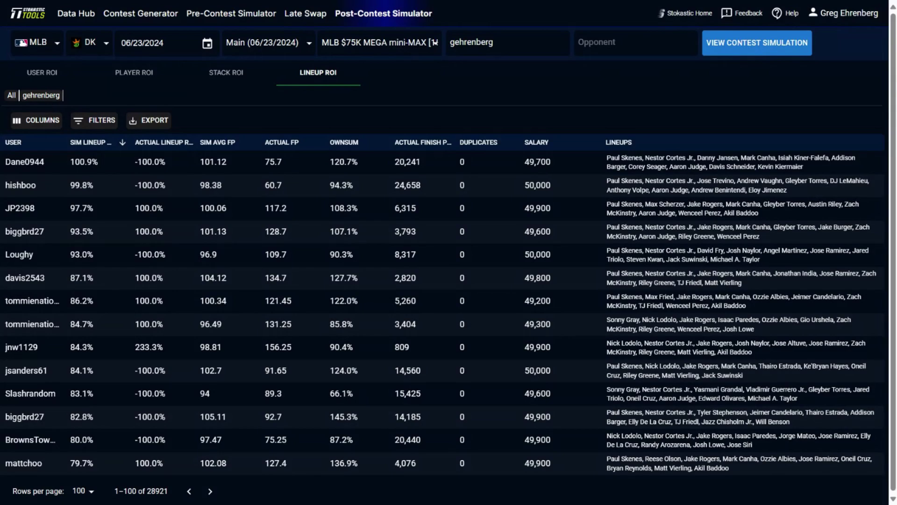
- Filter Lineup ROI to the user's 150 lineups and re-sort by simulated lineup ROI
left_click(51, 96)
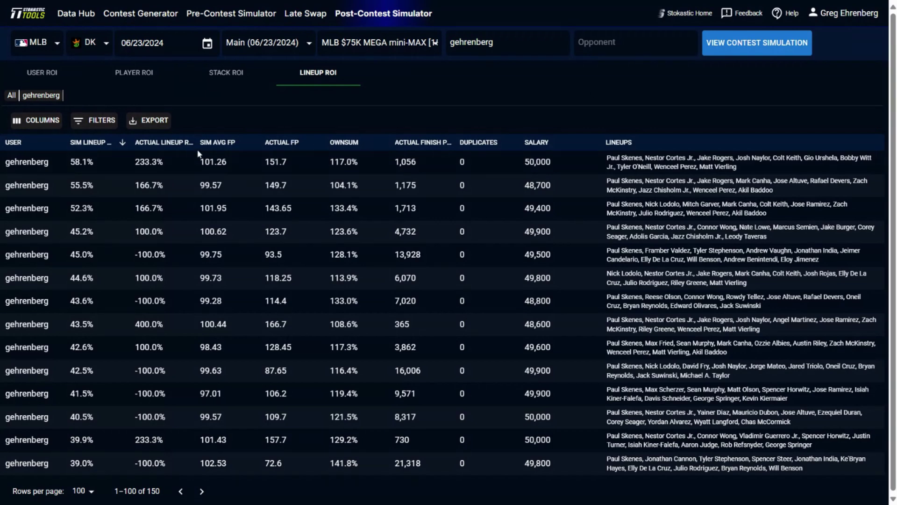
left_click(93, 142)
- Sort the user's lineups by simulated lineup ROI ascending, worst (-36.0%) first
left_click(100, 142)
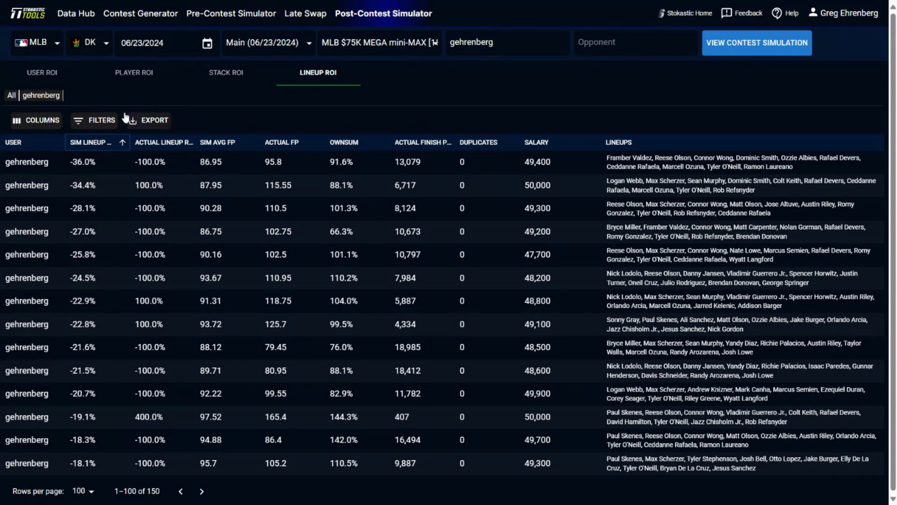
- Filter User ROI to entrants with exactly 150 total lineups, leaving 84 entrants
left_click(149, 78)
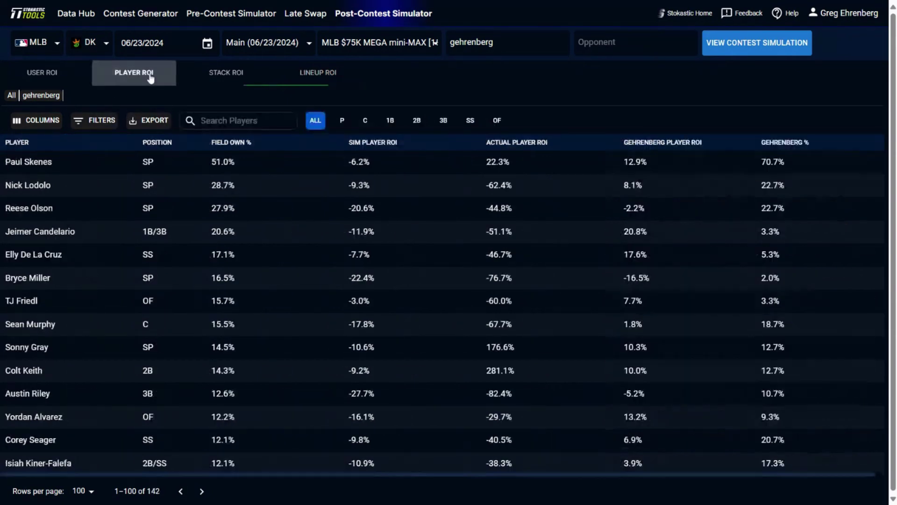
left_click(50, 82)
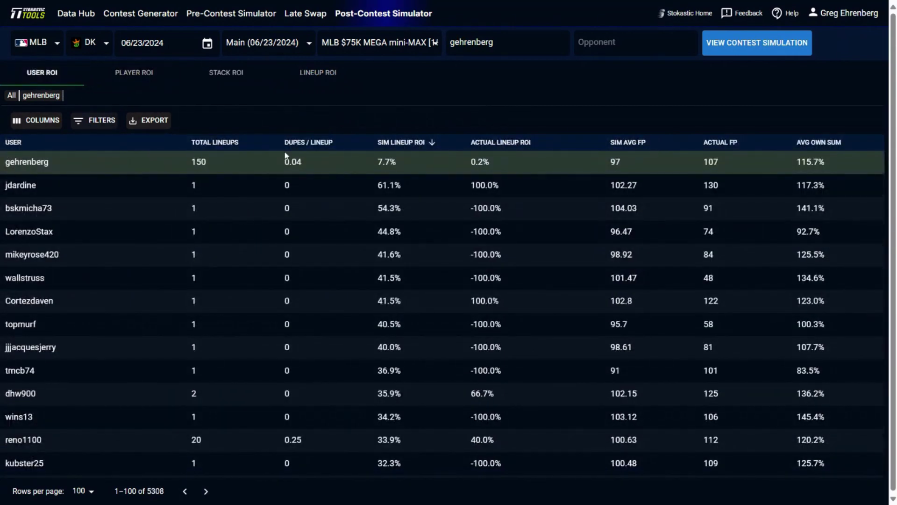
left_click(271, 142)
left_click(190, 255)
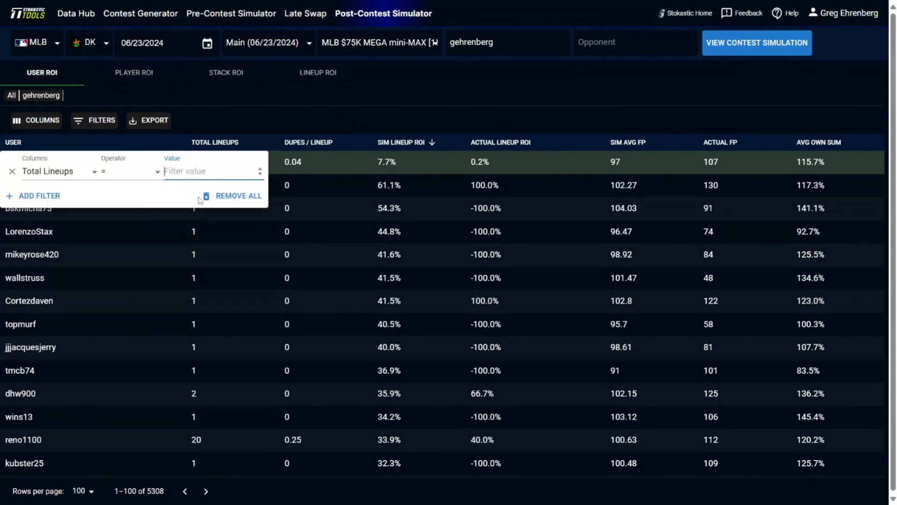
type("150")
left_click(572, 100)
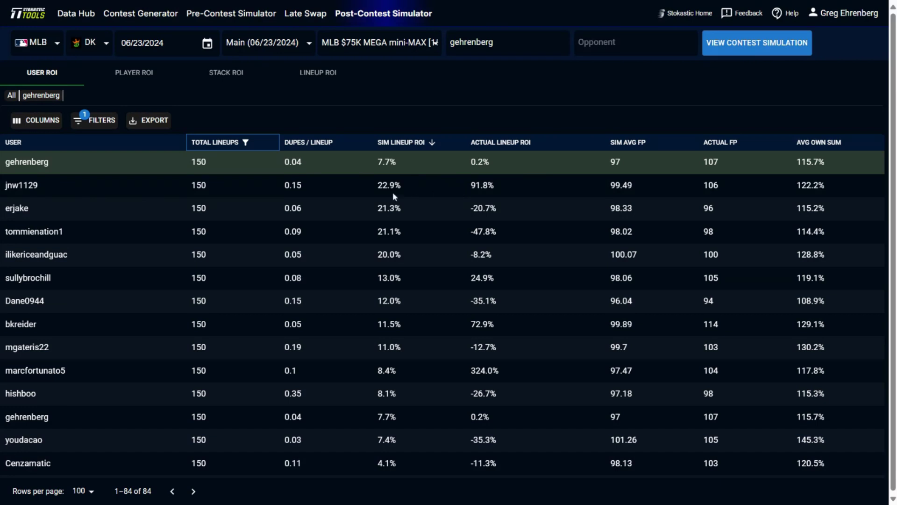
- Load the top max-entrant's 150 lineups into Lineup ROI, led by 84.3% simulated ROI
left_click(16, 187)
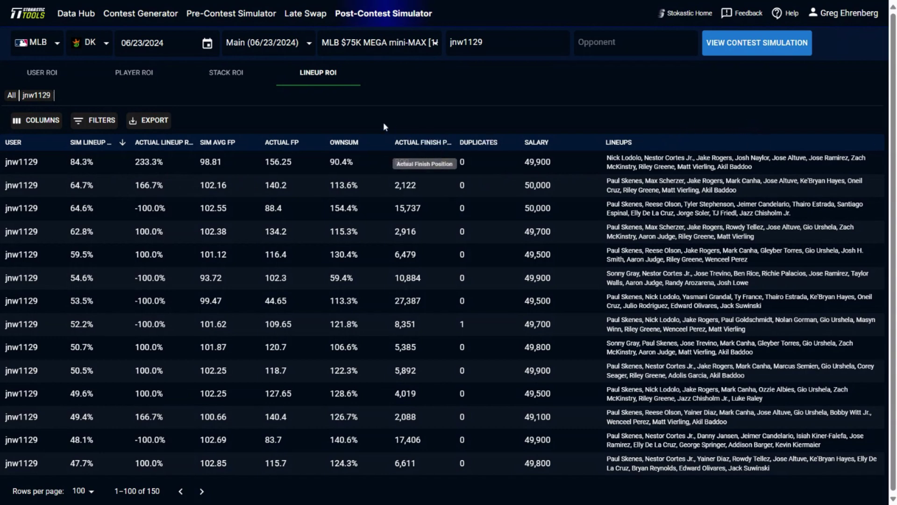
- Show the max-entrant's team stack ROI sorted by 5-man stack ROI, with STL on top at 40.5%
left_click(209, 74)
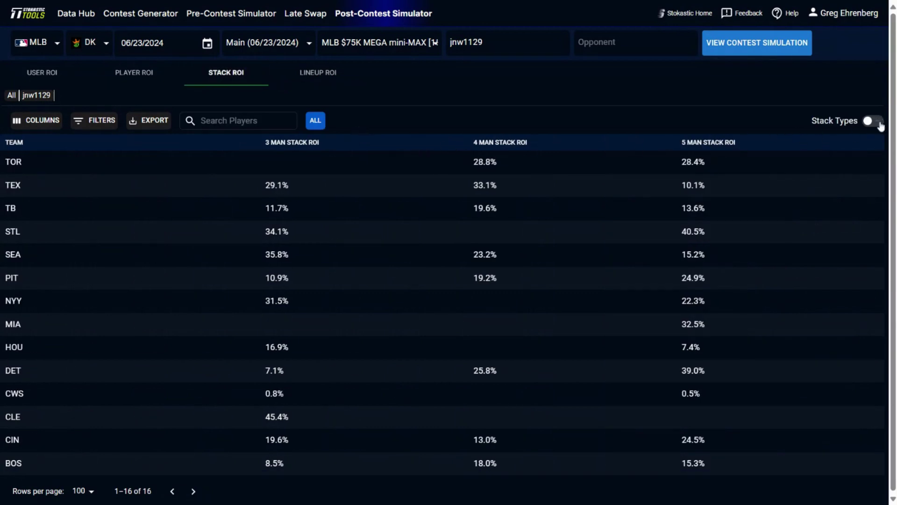
left_click(686, 143)
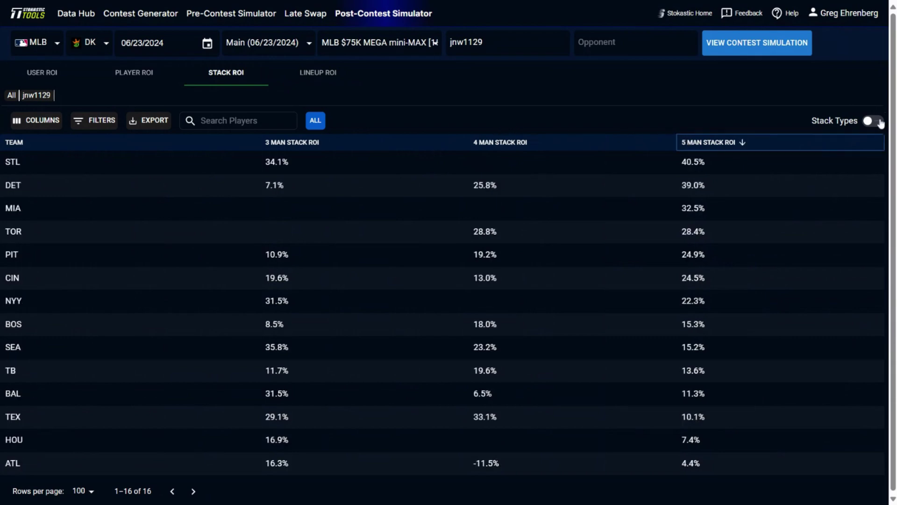
- Group the stacks by stack type, sorted by count descending, with 5:2:1 leading at 58 lineups
left_click(879, 121)
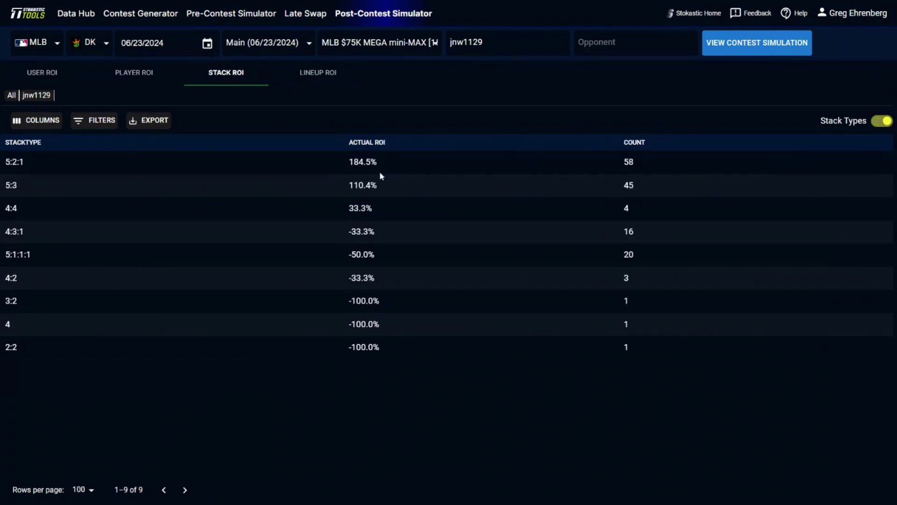
left_click(633, 145)
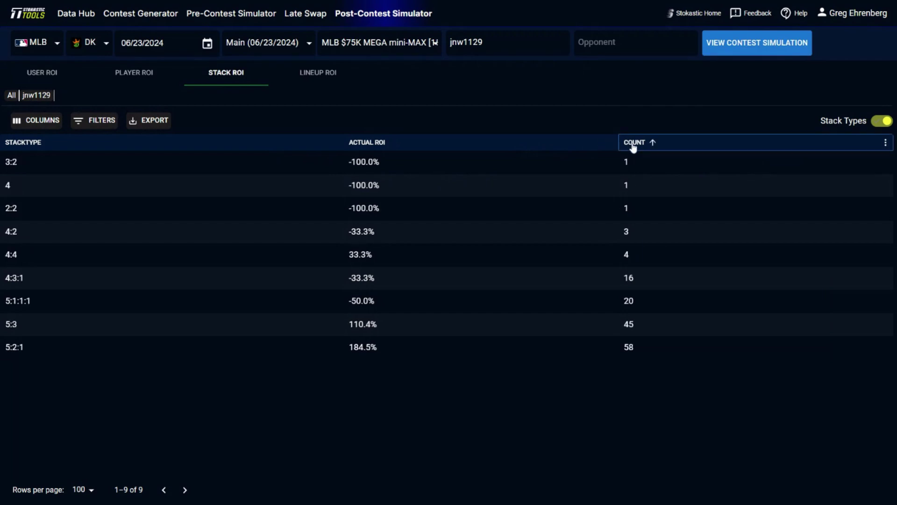
left_click(633, 145)
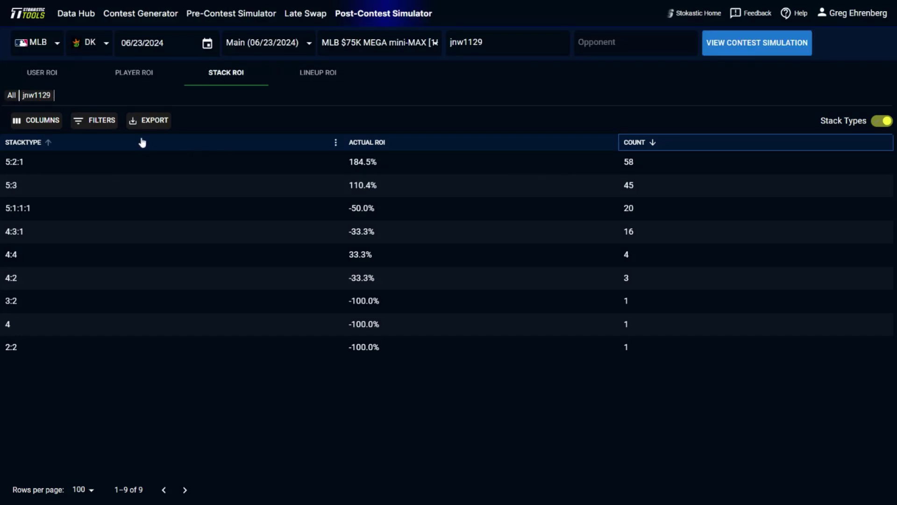
- Sort Player ROI by the max-entrant's ownership percentage, then return to the User ROI table
left_click(128, 83)
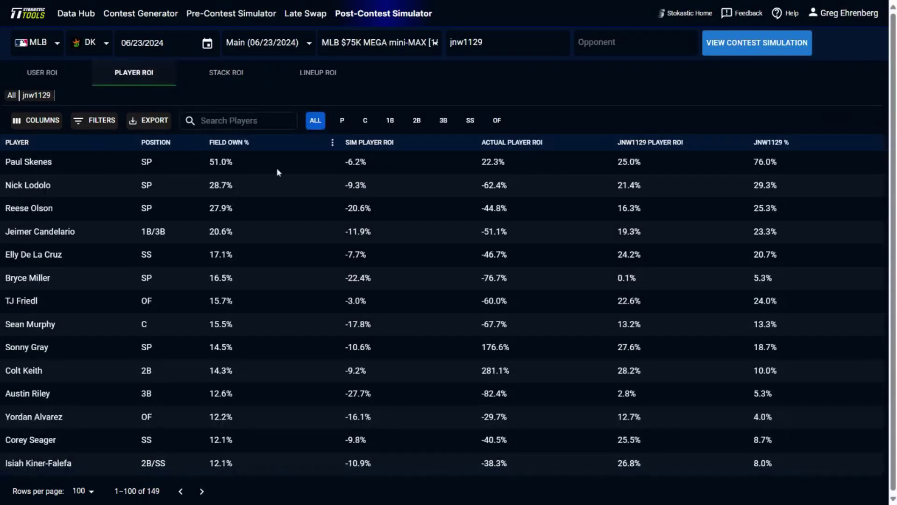
left_click(760, 144)
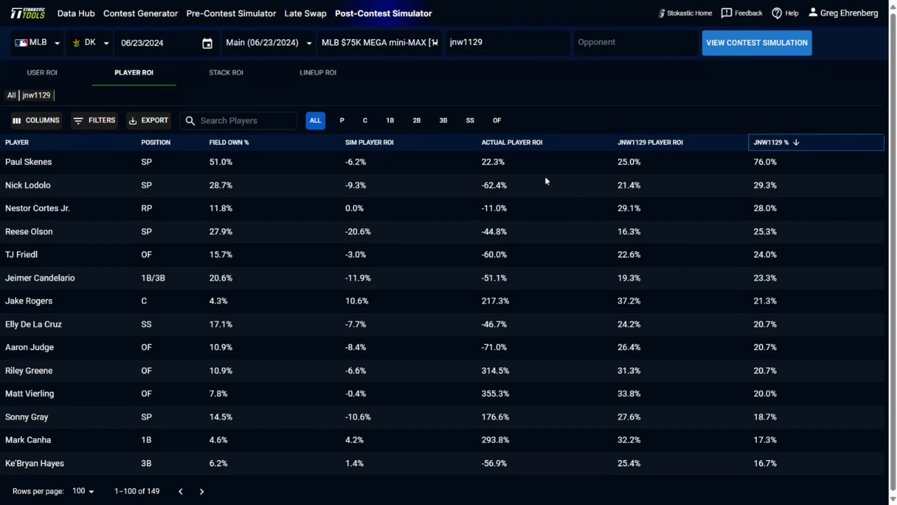
left_click(34, 75)
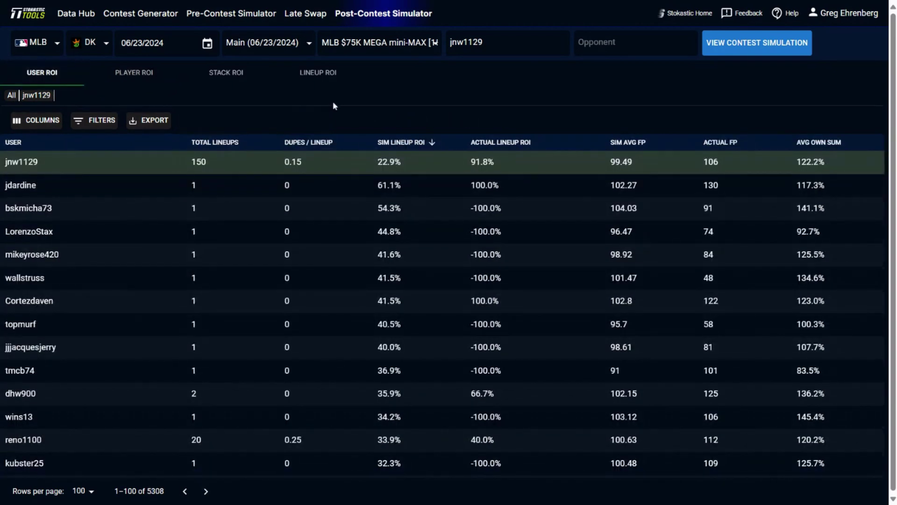
left_click(380, 43)
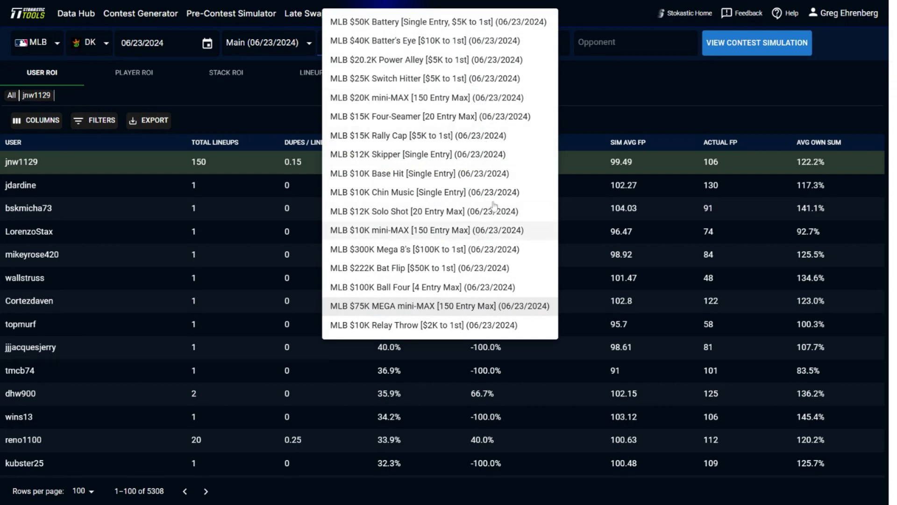
left_click(607, 89)
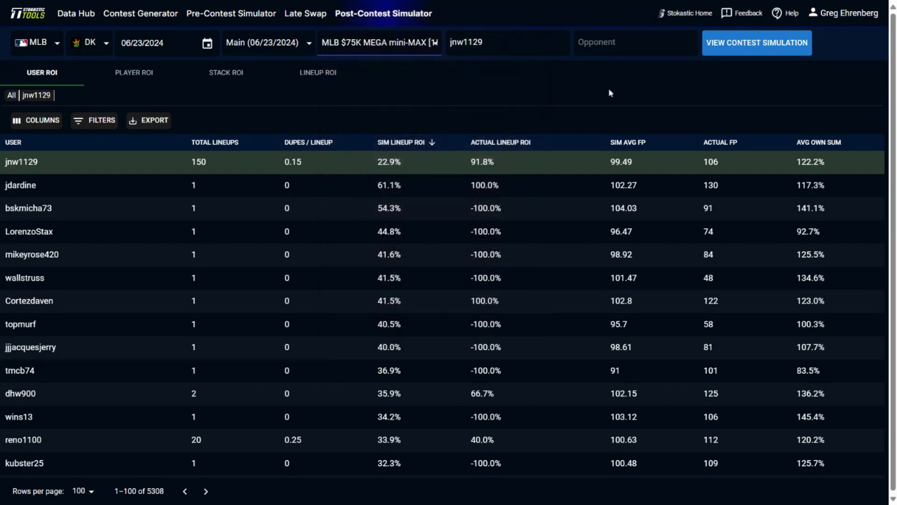